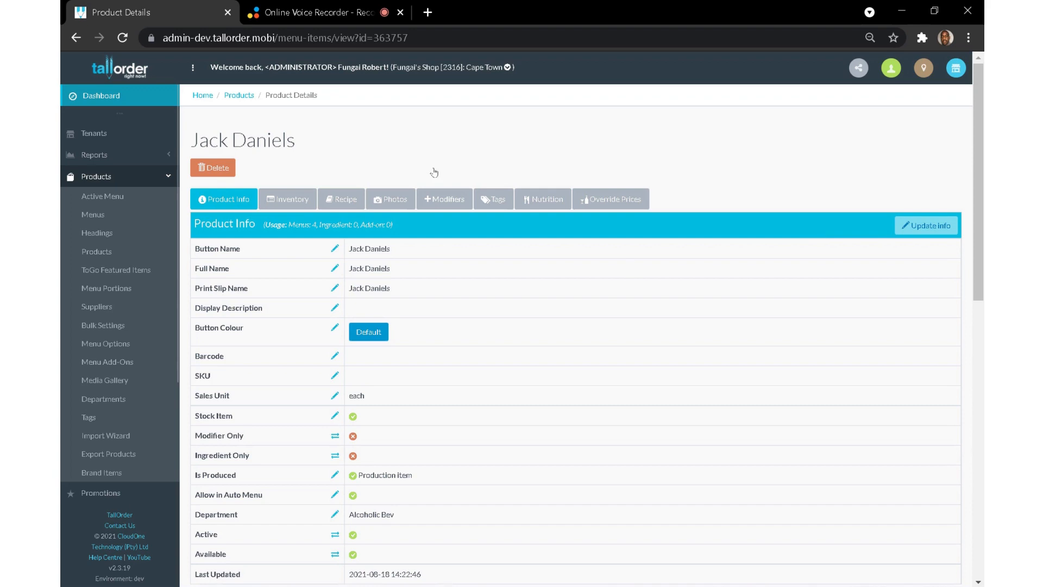
# Step: Open the menu portions list, view the form for creating a portion group, and return to the list
pyautogui.click(110, 289)
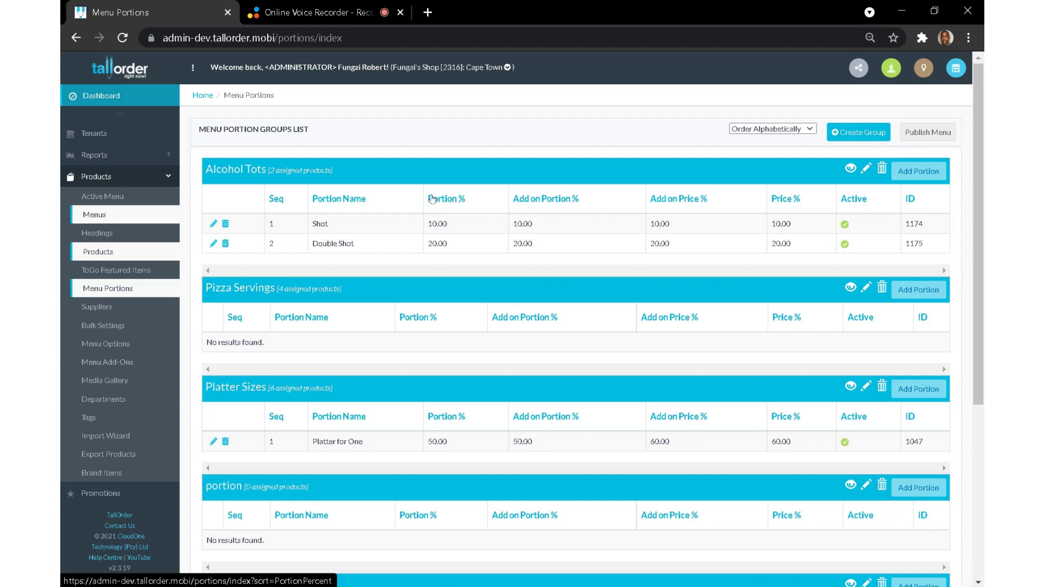
pyautogui.click(849, 134)
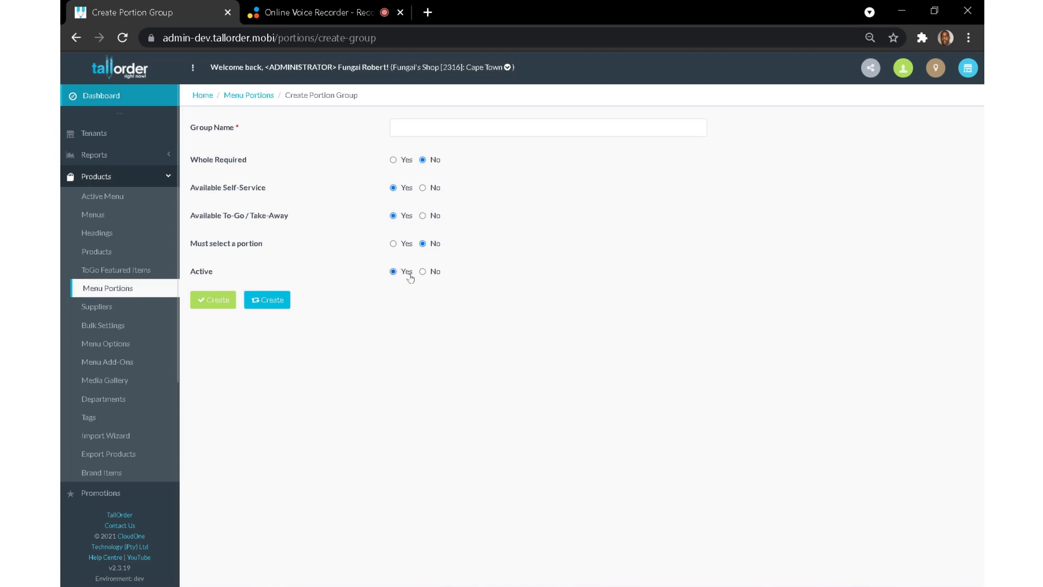
pyautogui.click(248, 95)
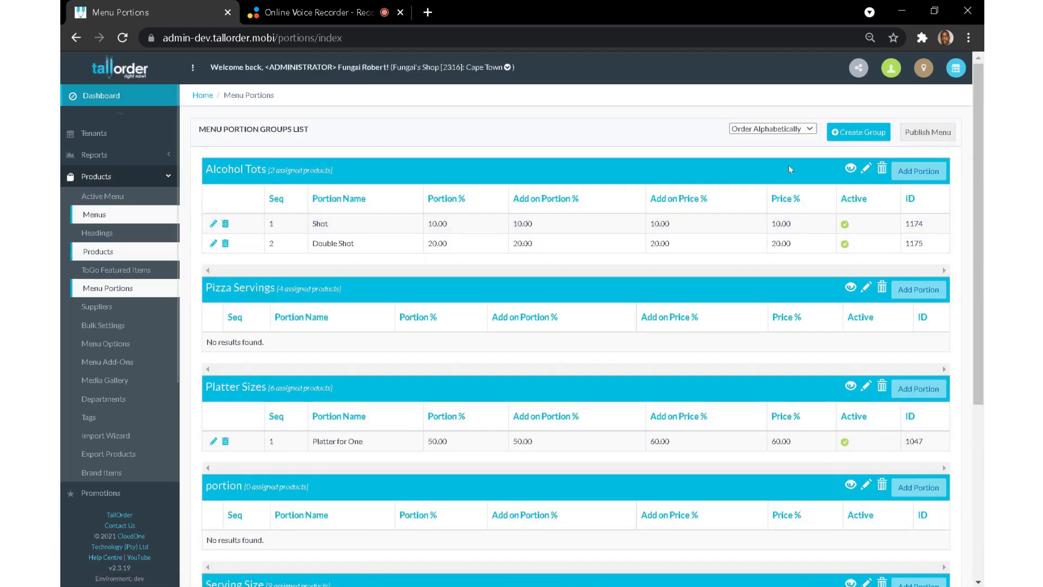
# Step: View the details of the Alcohol Tots portion group and the settings of its Shot portion
pyautogui.click(850, 169)
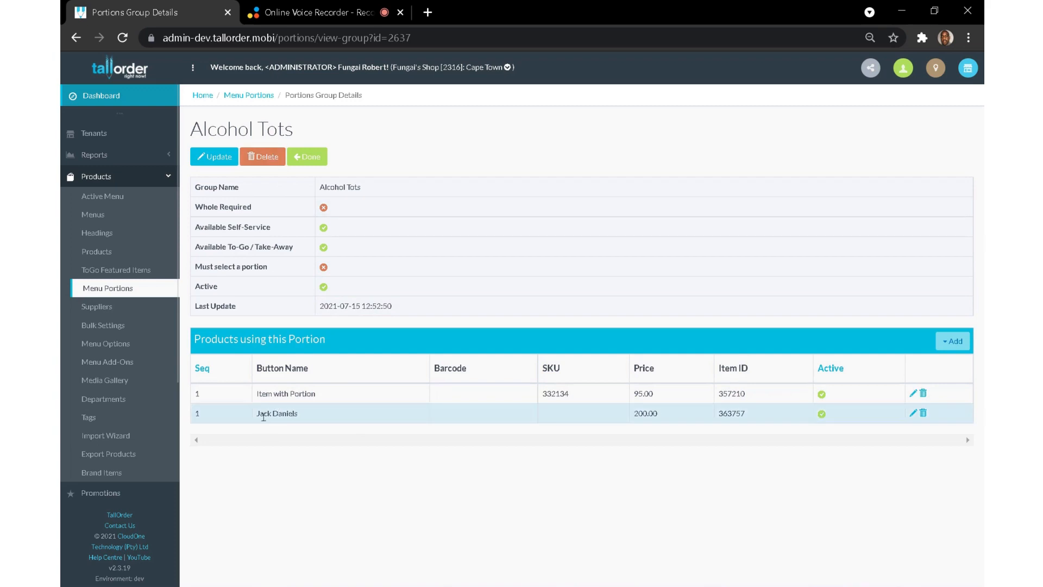
pyautogui.click(250, 96)
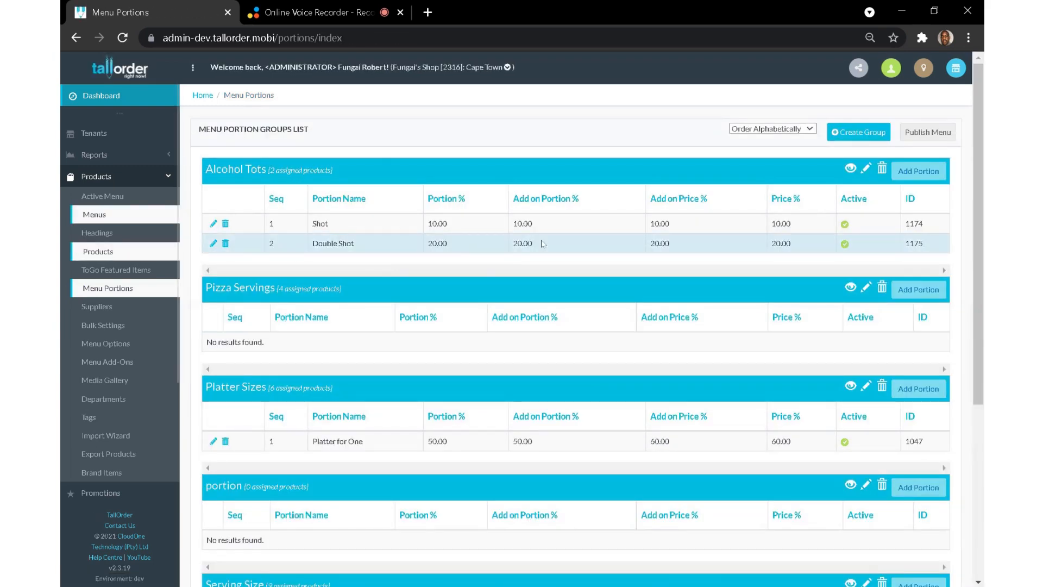
pyautogui.click(214, 224)
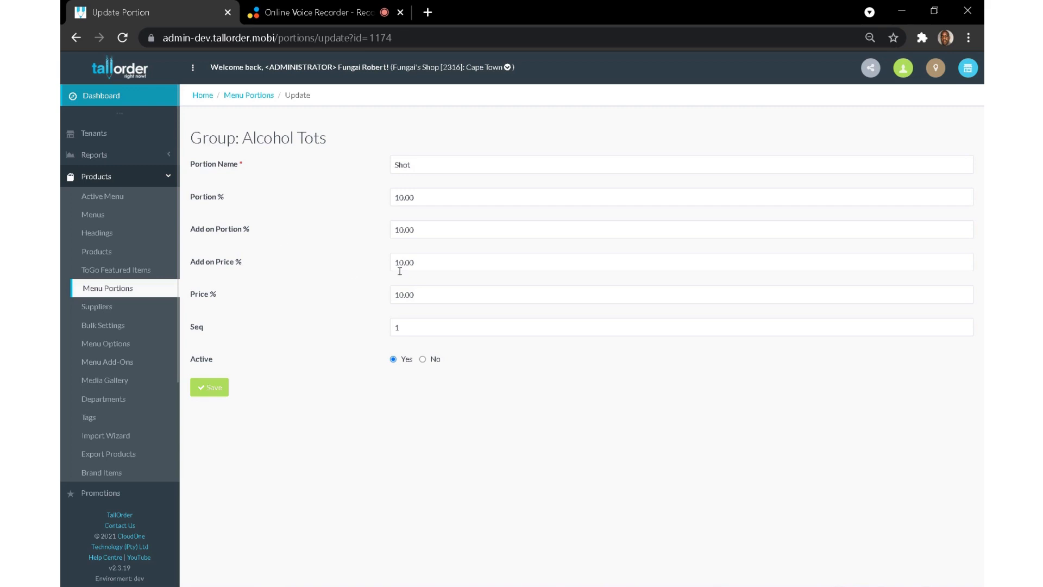
pyautogui.click(239, 96)
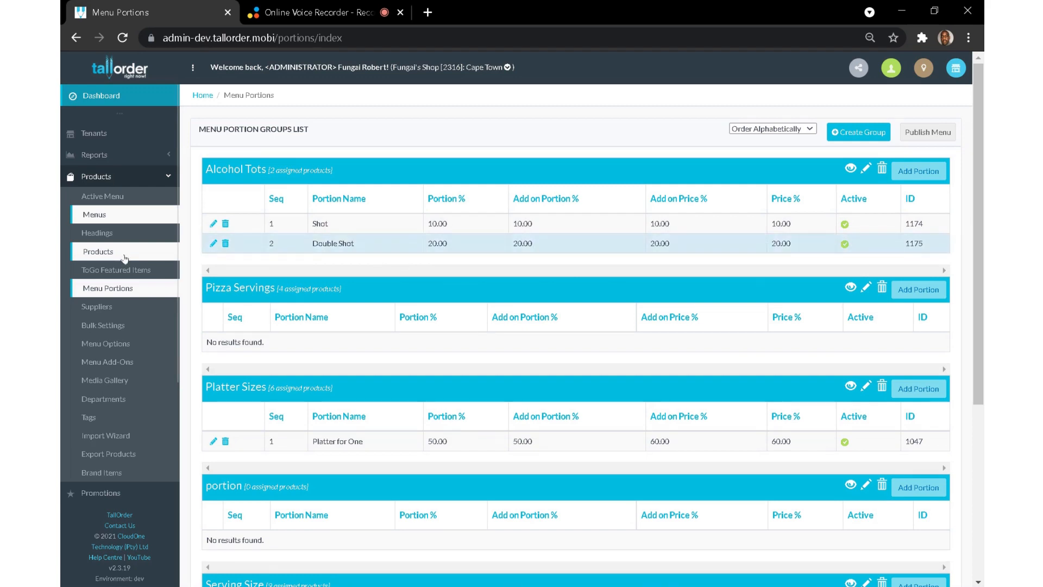
# Step: Filter the products by button name Jack Daniels and view that product's modifiers
pyautogui.click(91, 253)
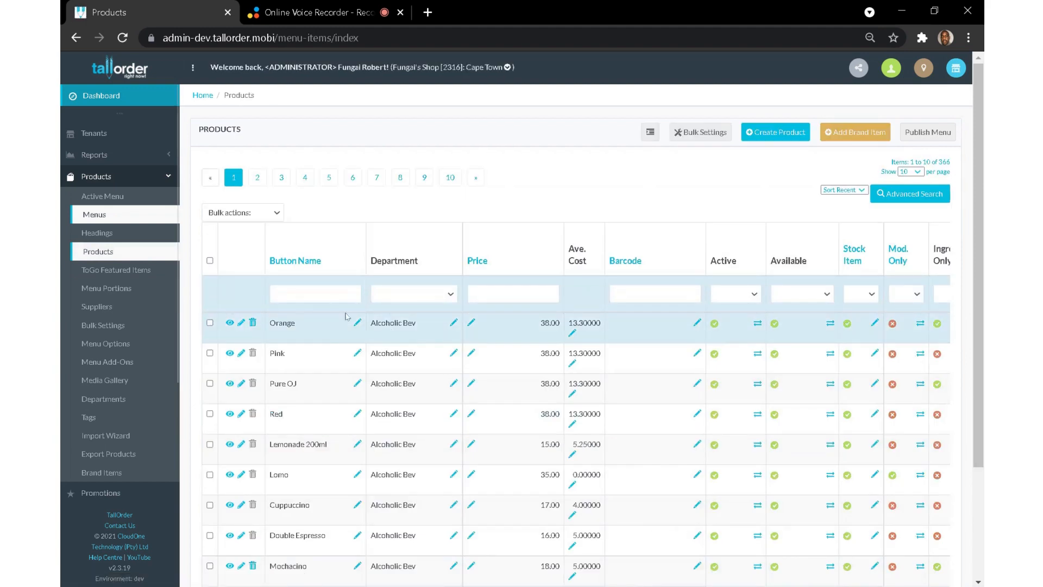
pyautogui.click(320, 297)
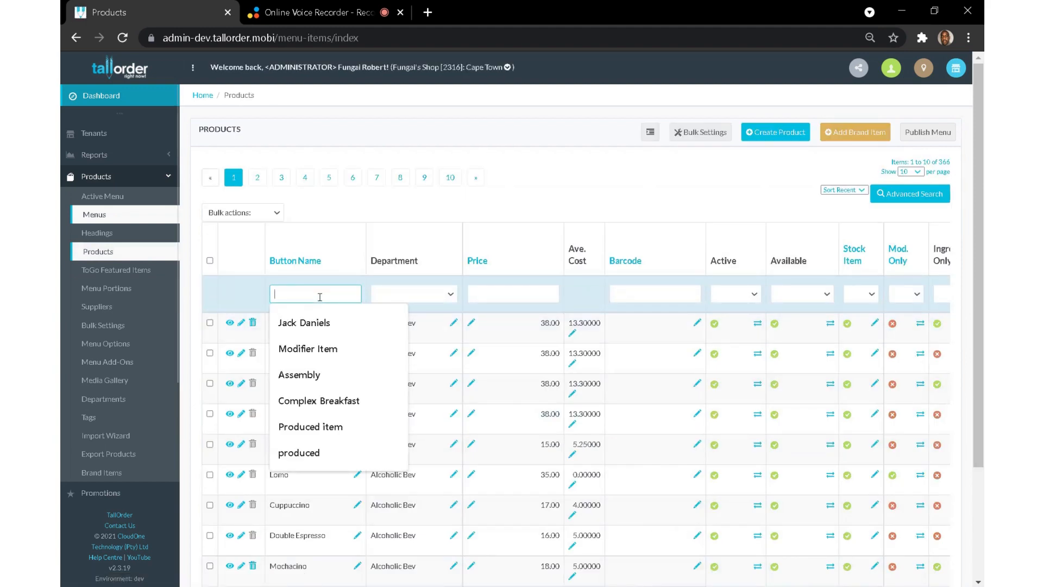
pyautogui.click(329, 324)
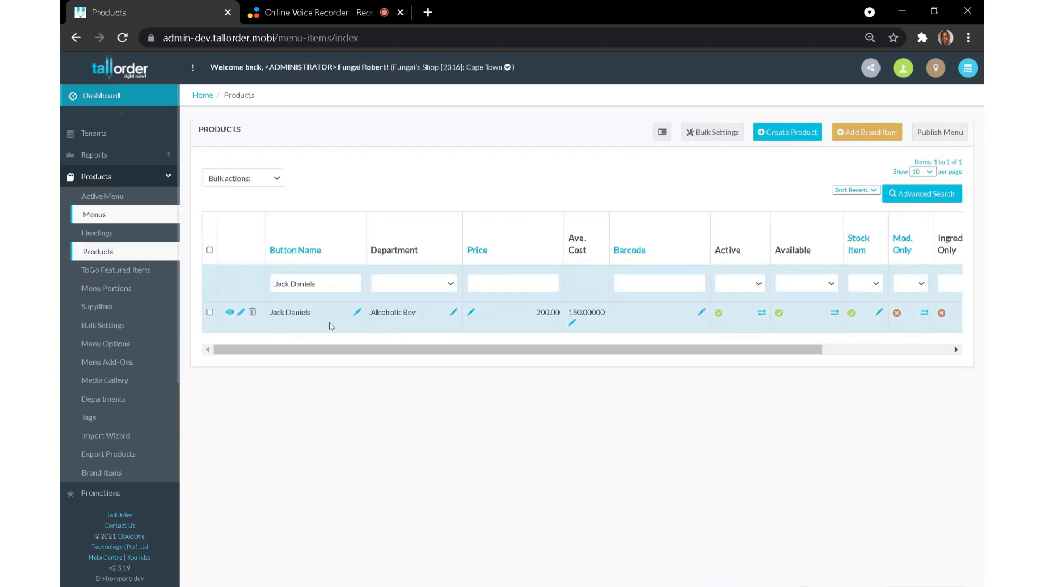
pyautogui.click(227, 317)
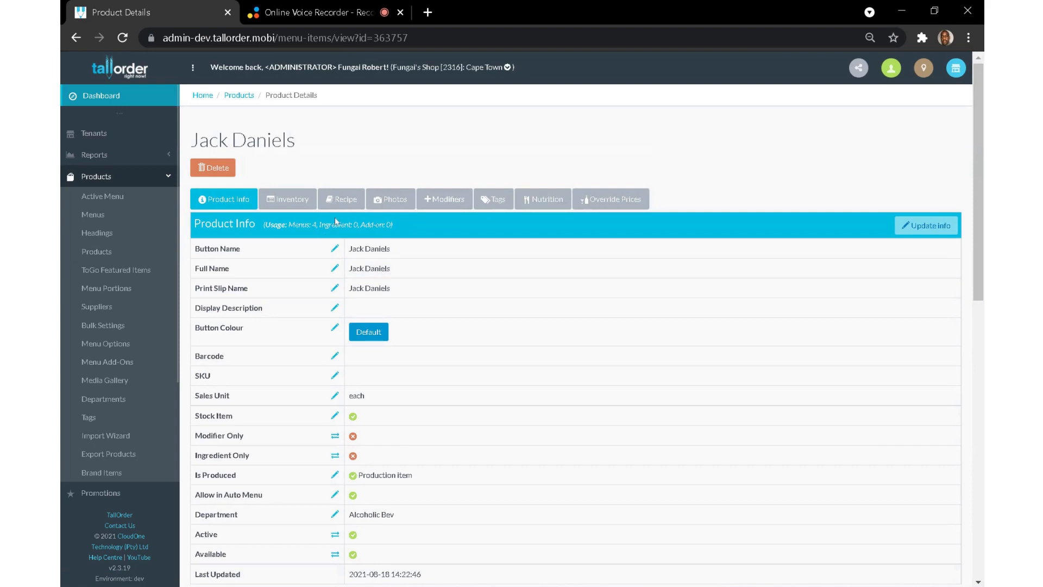
pyautogui.click(439, 199)
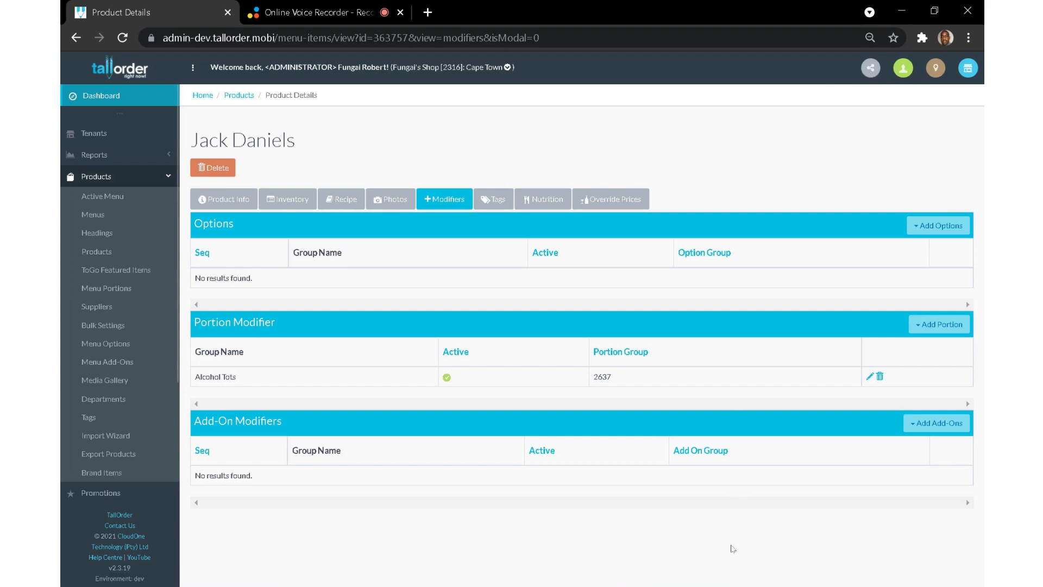
# Step: Switch to the TallOrder point-of-sale app and log in with the user PIN
pyautogui.click(723, 585)
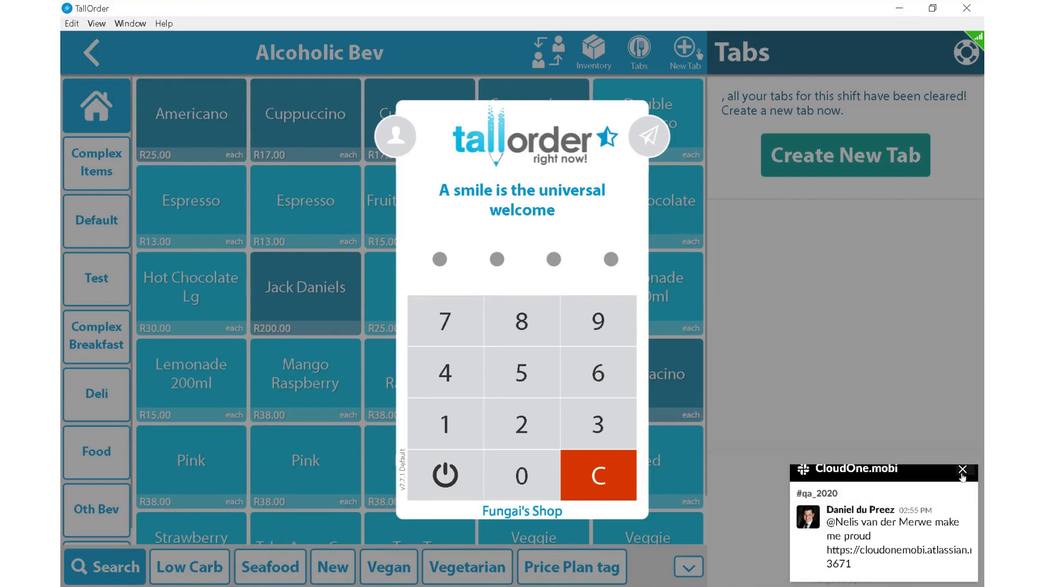
pyautogui.click(533, 472)
pyautogui.click(533, 471)
pyautogui.click(533, 472)
pyautogui.click(533, 471)
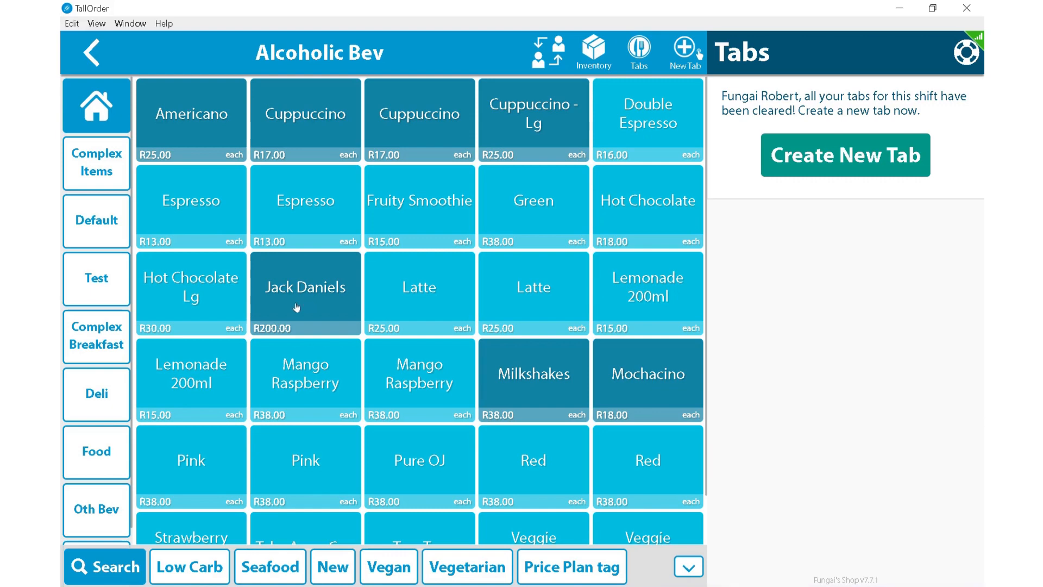
# Step: Check the stock levels of Jack Daniels in the Alcoholic Bev menu and open its portion choices for ordering
pyautogui.click(321, 303)
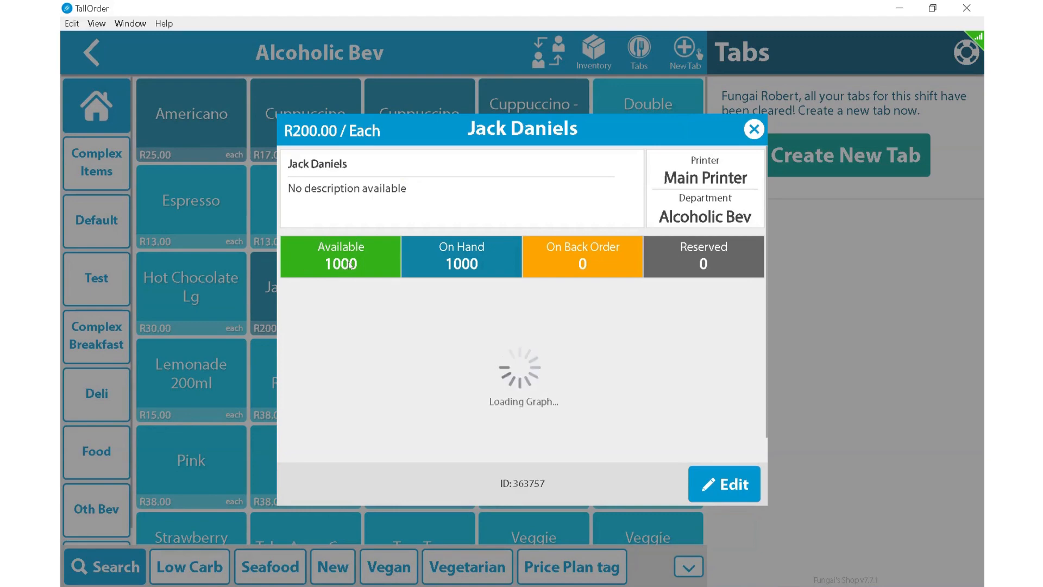
pyautogui.click(754, 133)
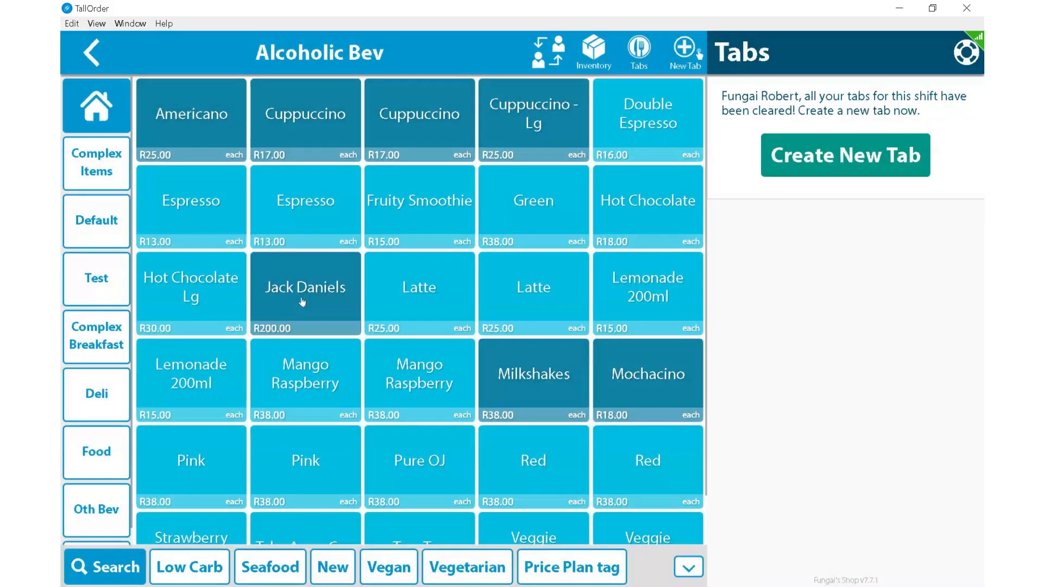
pyautogui.click(298, 299)
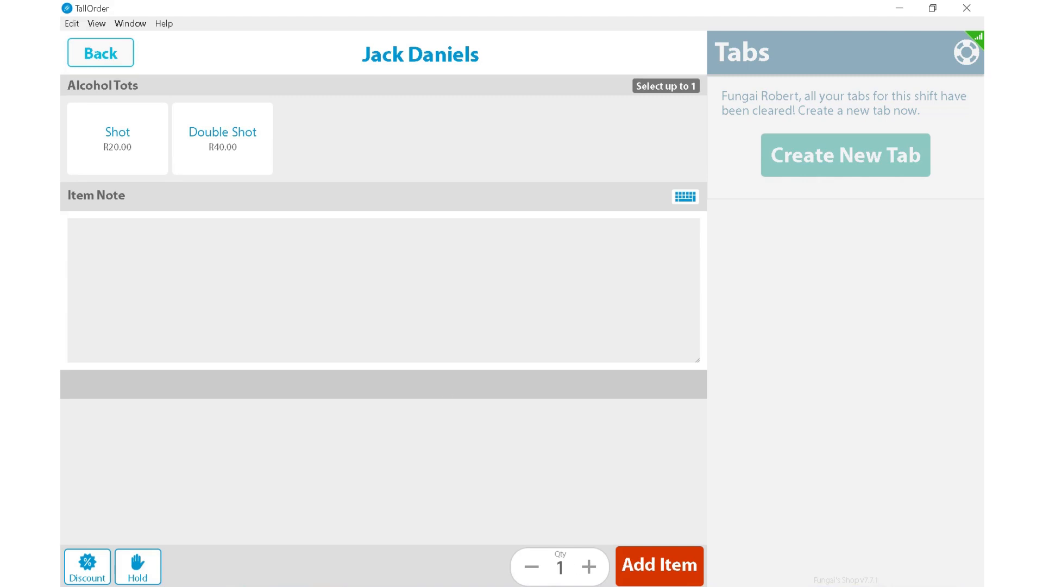
# Step: Check the Jack Daniels price in the back office's product info in the browser and return to the point-of-sale app
pyautogui.click(651, 575)
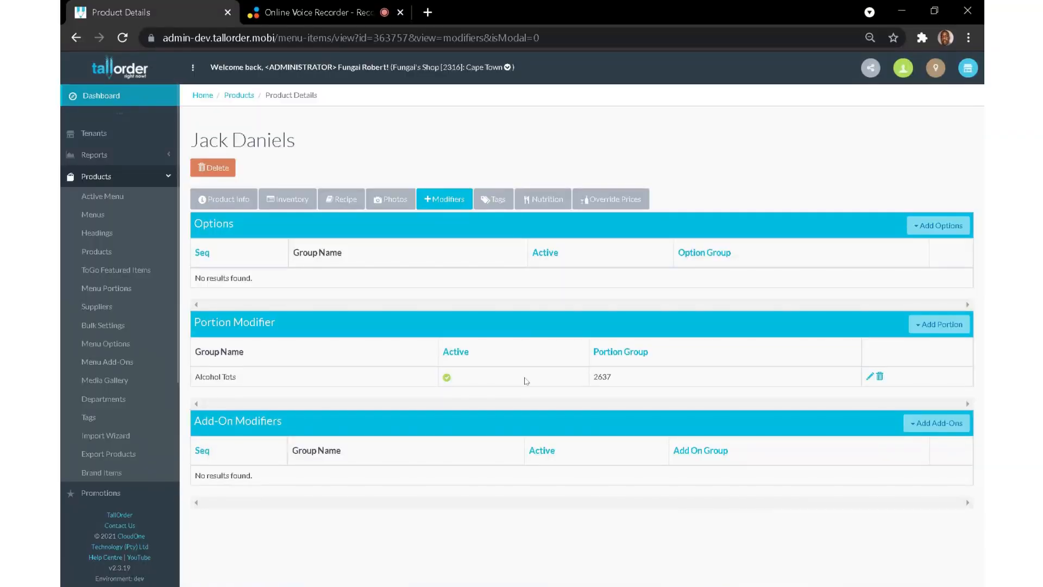
pyautogui.click(228, 200)
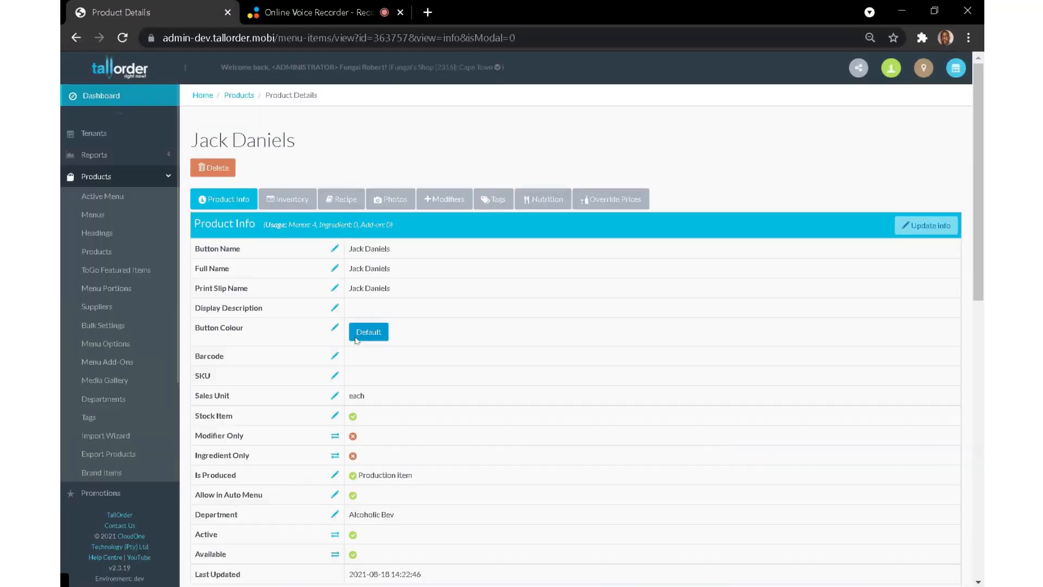
pyautogui.scroll(-5, 395, 472)
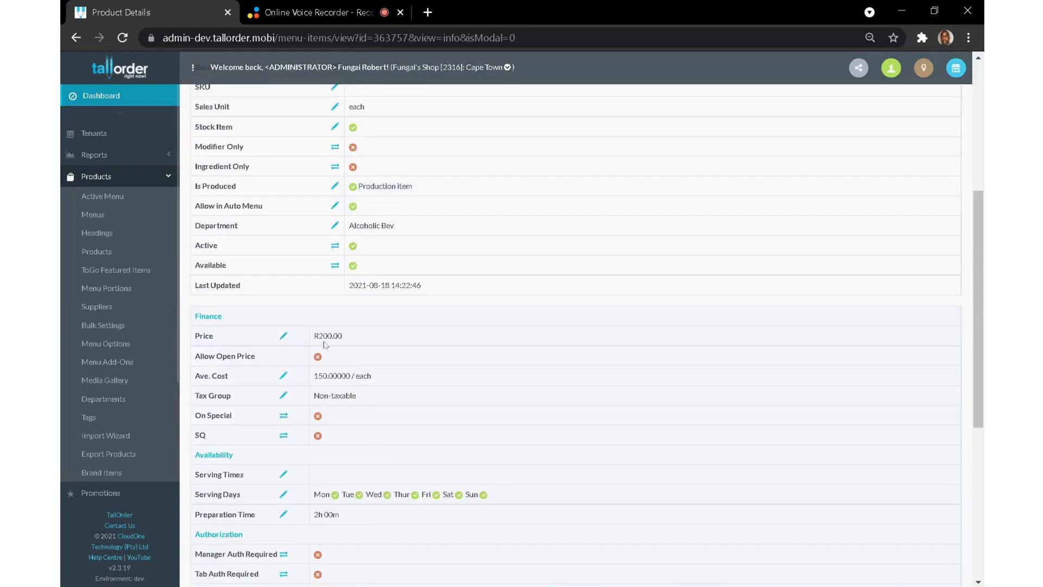
pyautogui.hotkey('alt', 'Tab')
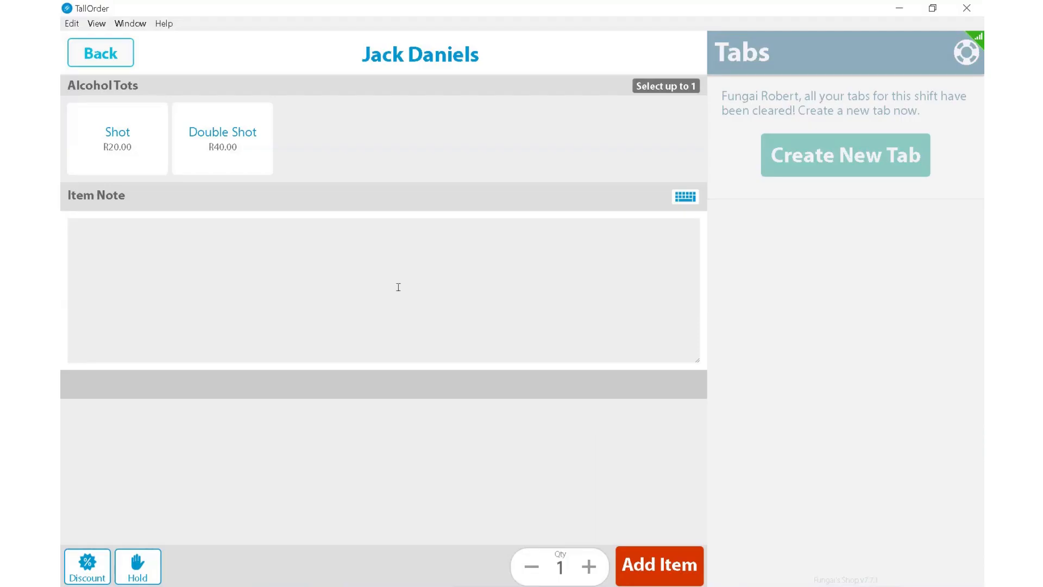
# Step: Choose the Shot portion of Jack Daniels and add one to the order
pyautogui.click(142, 164)
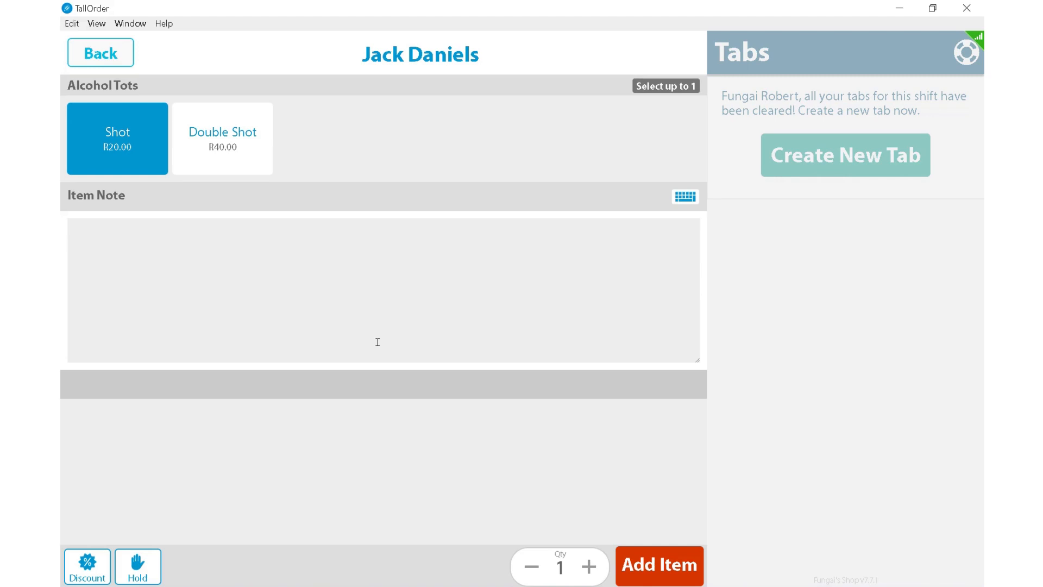
pyautogui.click(656, 567)
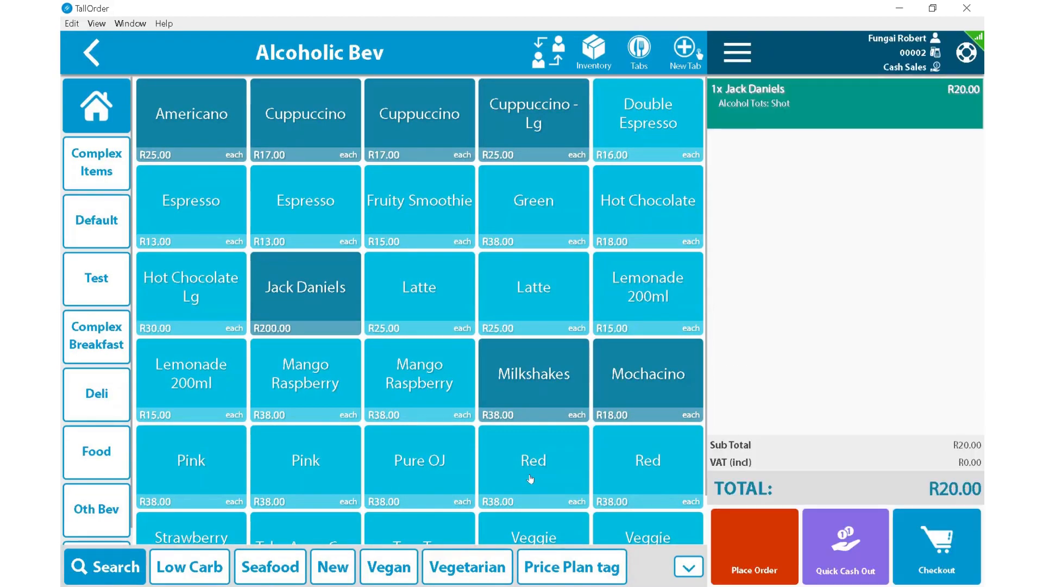
# Step: Check out the order with a cash payment of R20.00 and close the production slip
pyautogui.click(924, 526)
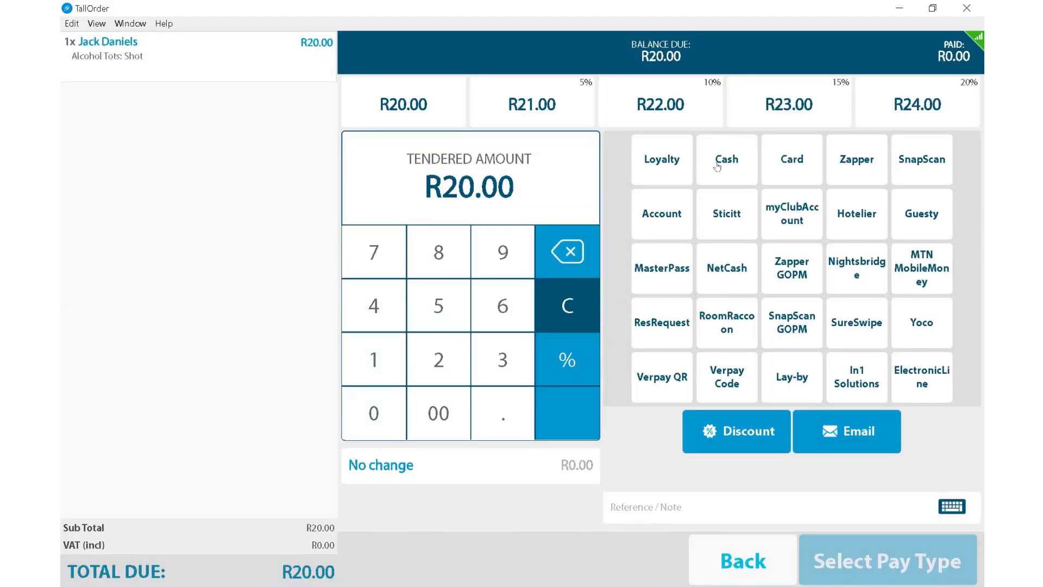
pyautogui.click(717, 163)
pyautogui.click(799, 559)
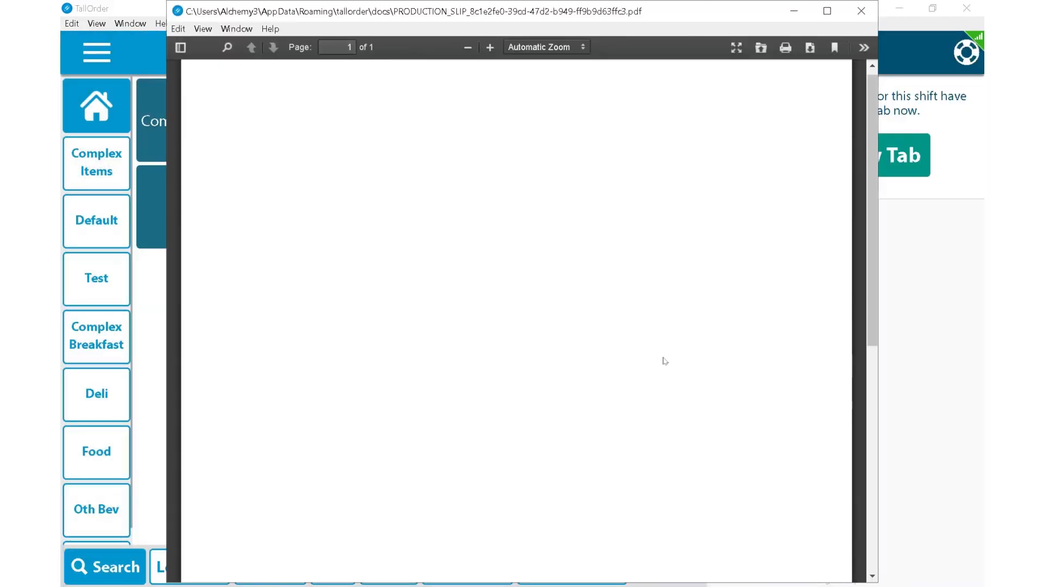
pyautogui.click(862, 11)
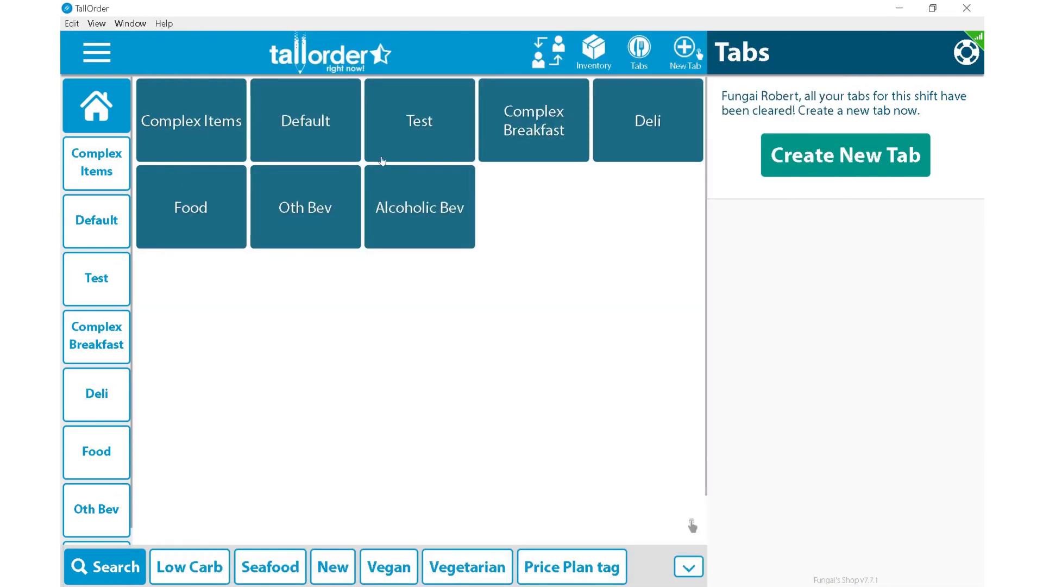
# Step: Open Jack Daniels from the Alcoholic Bev menu for another order
pyautogui.click(367, 226)
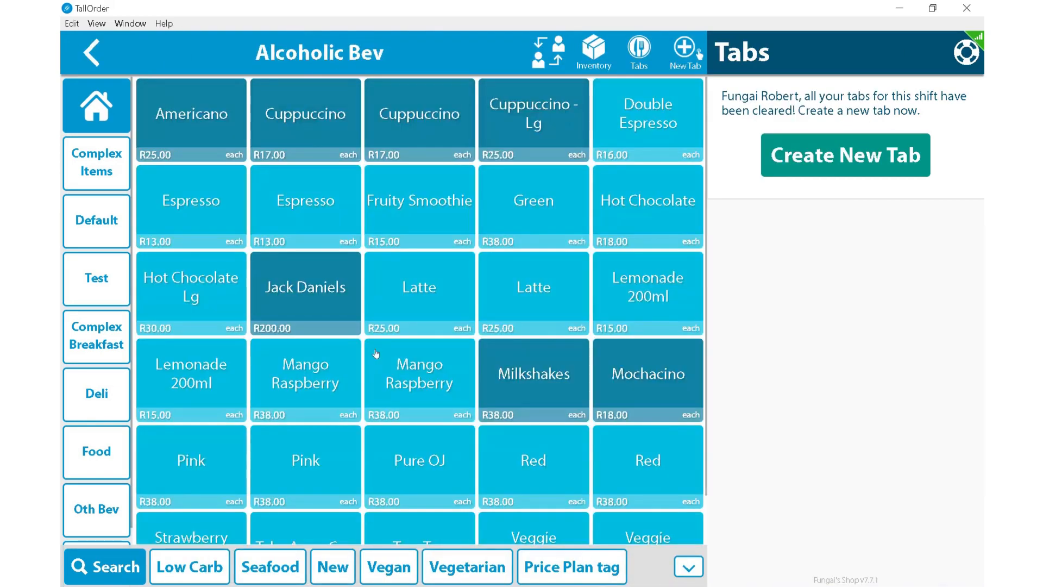
pyautogui.click(303, 299)
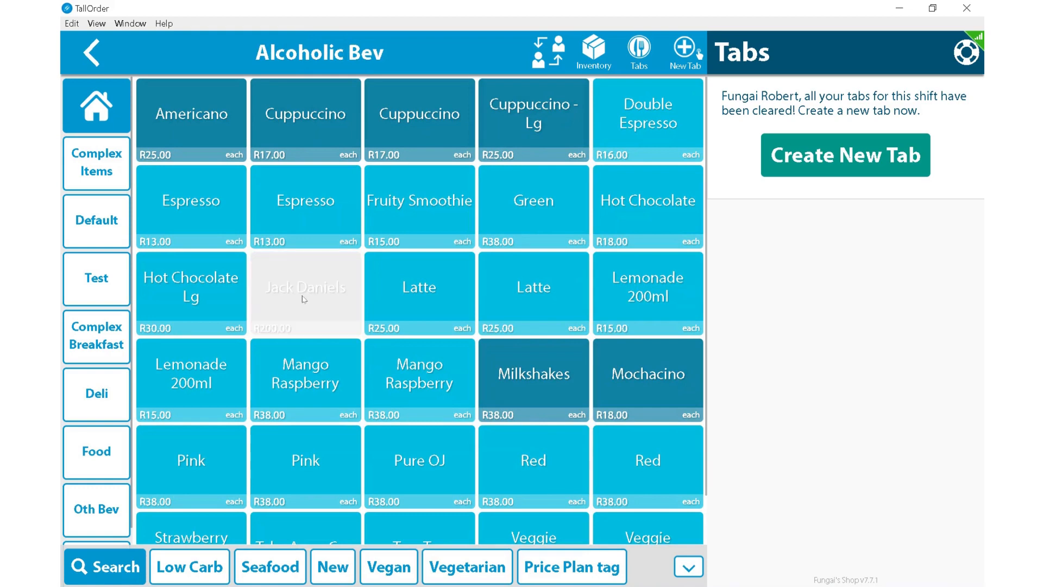